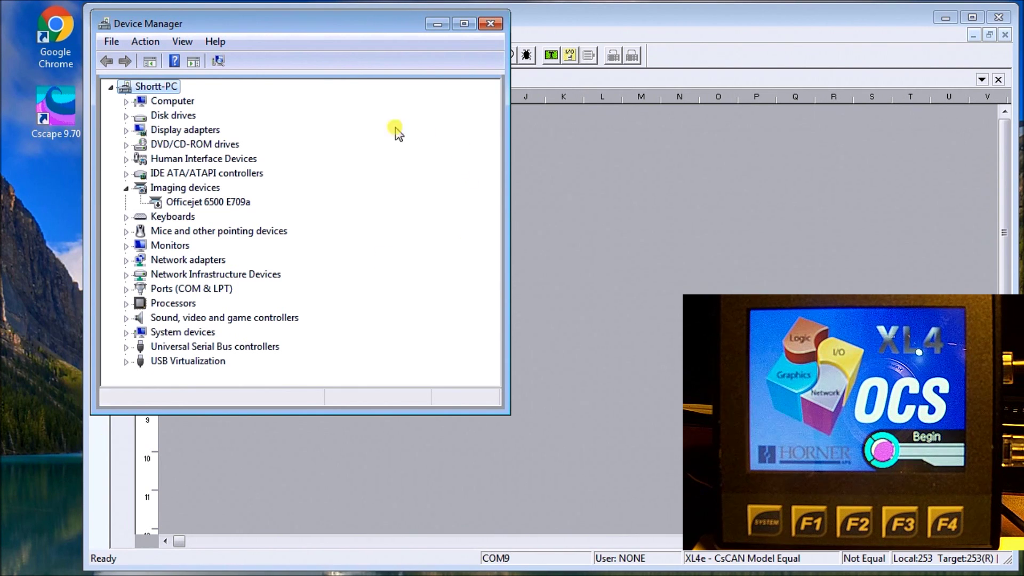
- Expand the Ports (COM & LPT) category in the Device Manager tree
click(127, 288)
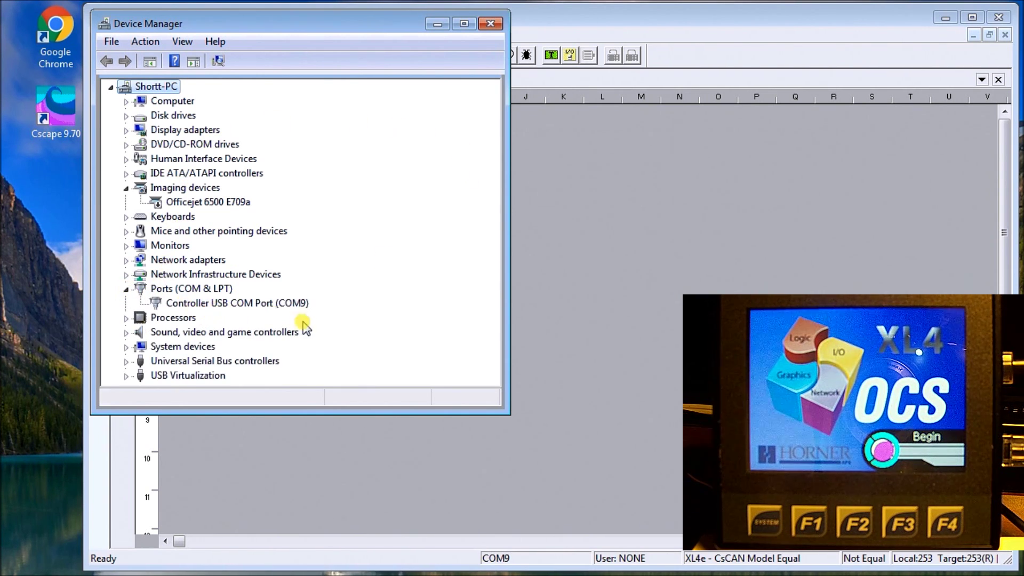
- Select the Controller USB COM Port (COM9) entry under Ports
click(288, 304)
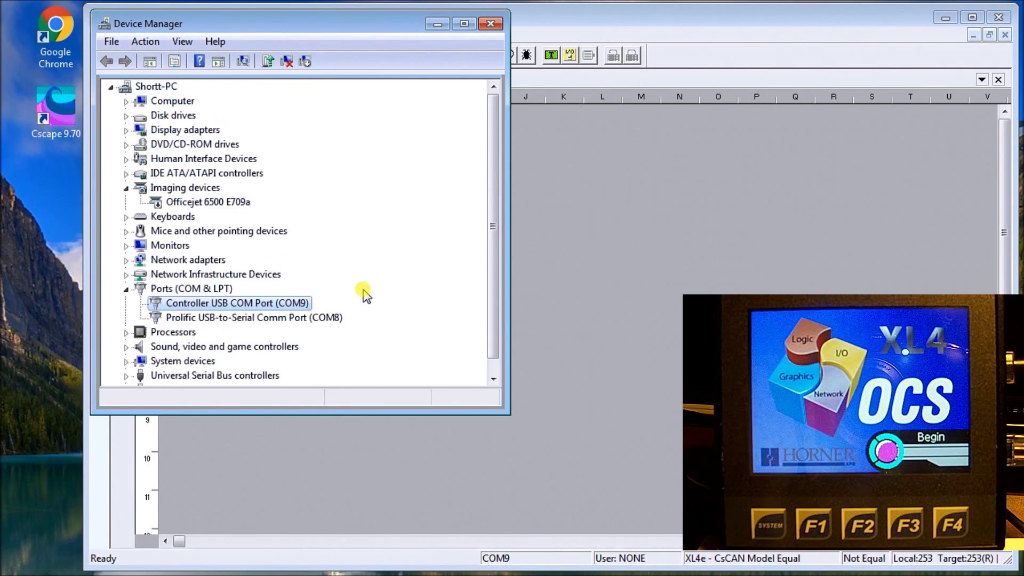
click(252, 319)
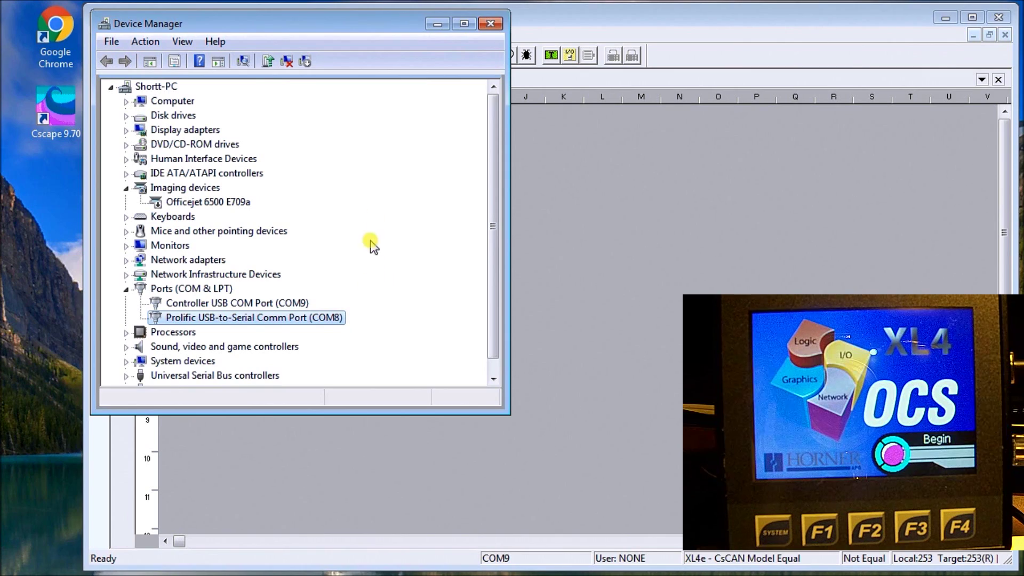
- Minimize Device Manager, disconnect Cscape, and bring up the XL4e's LAN1 configuration
click(437, 23)
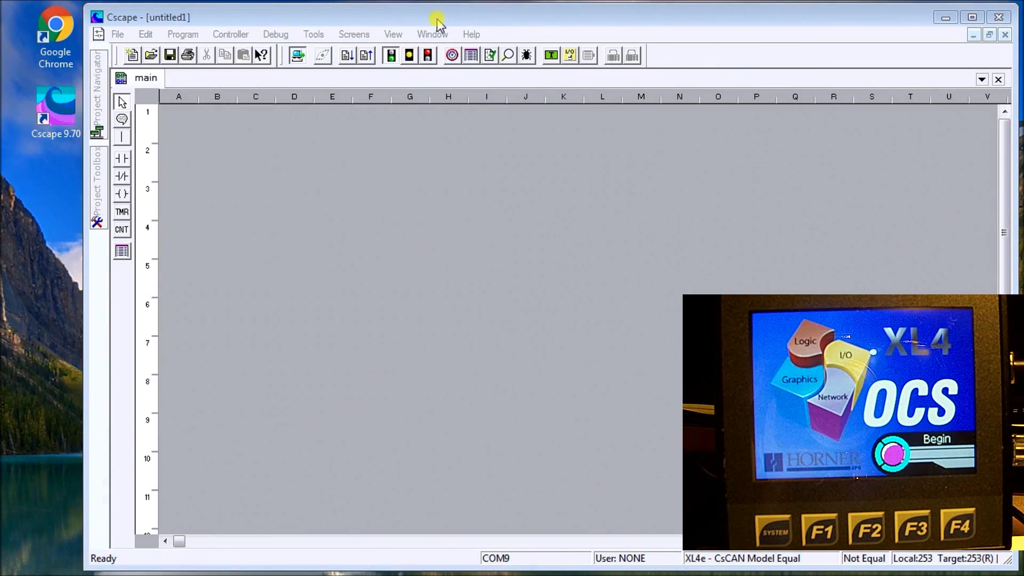
click(297, 54)
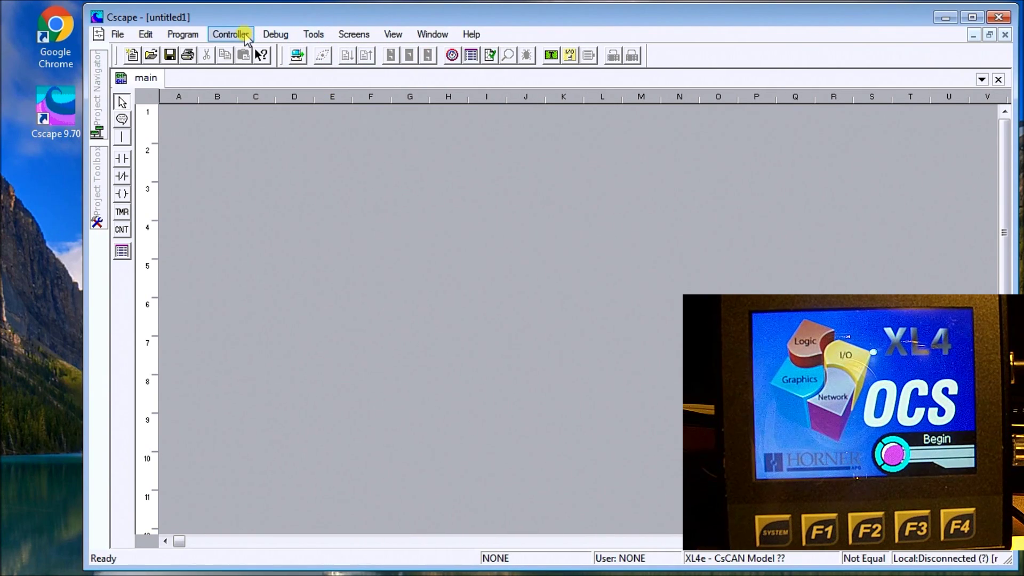
click(245, 35)
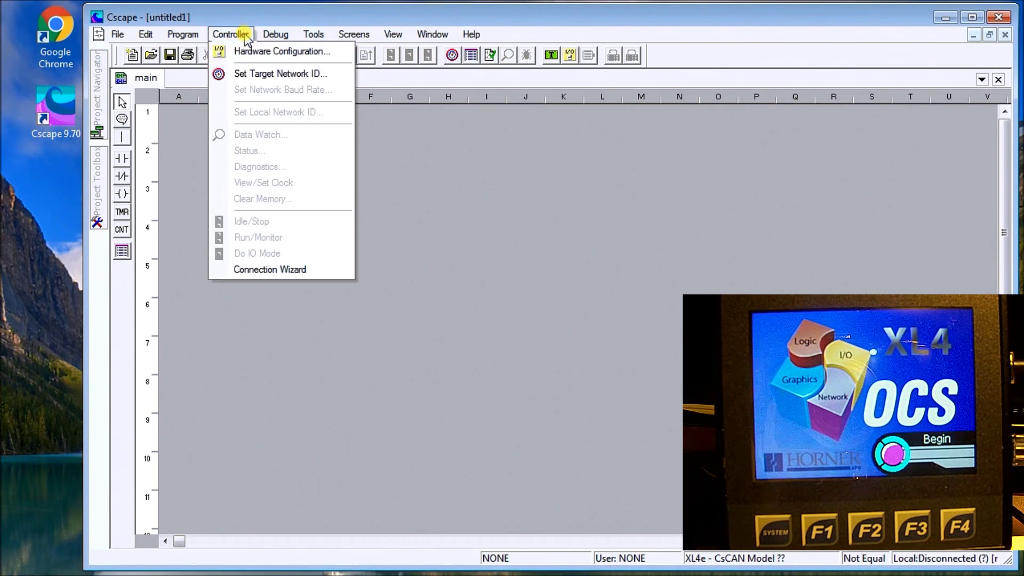
click(251, 49)
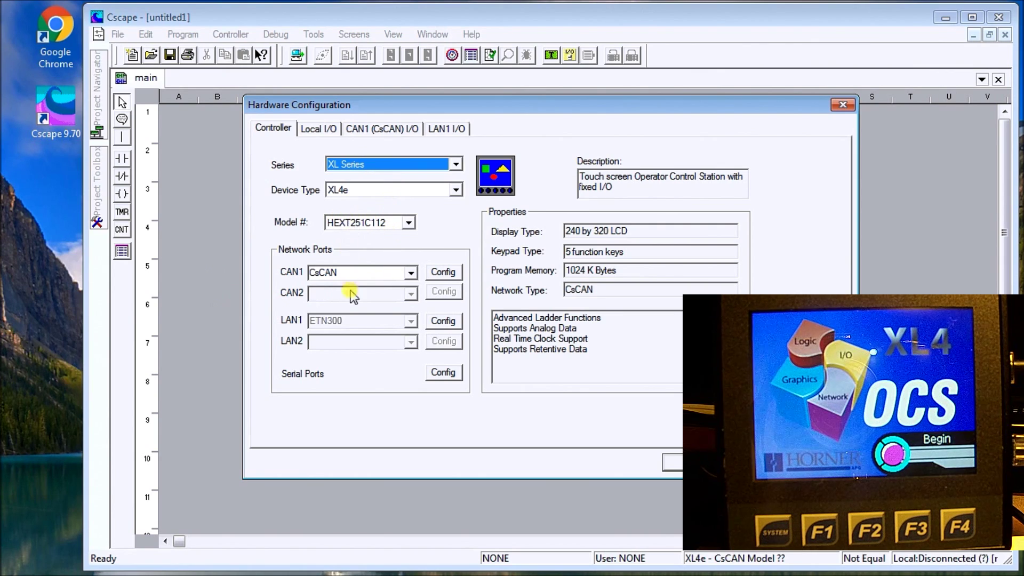
click(443, 321)
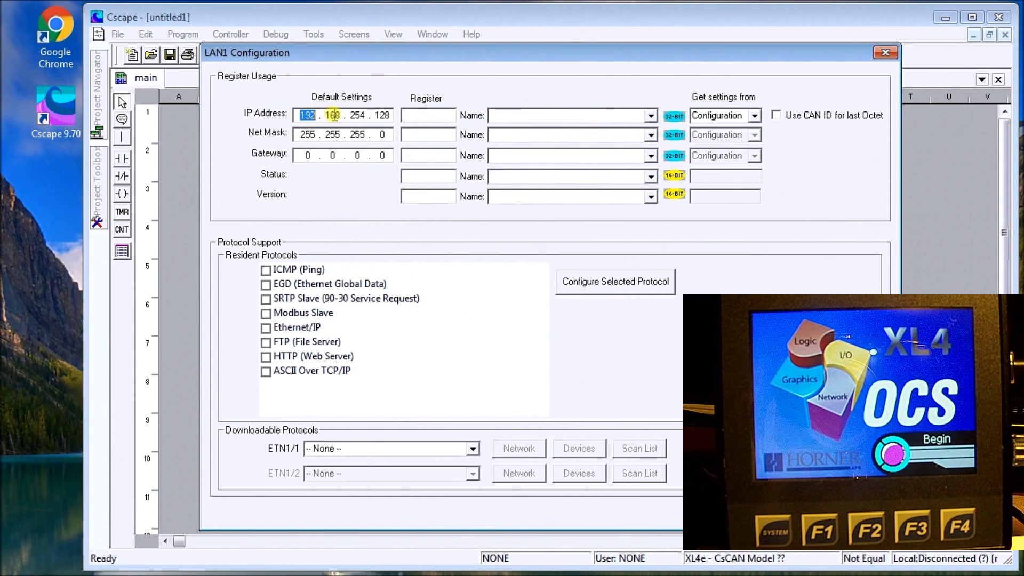
- Change the LAN1 IP address from 192.168.254.128 to 192.168.1.131 and accept it
click(334, 115)
click(352, 116)
double_click(352, 116)
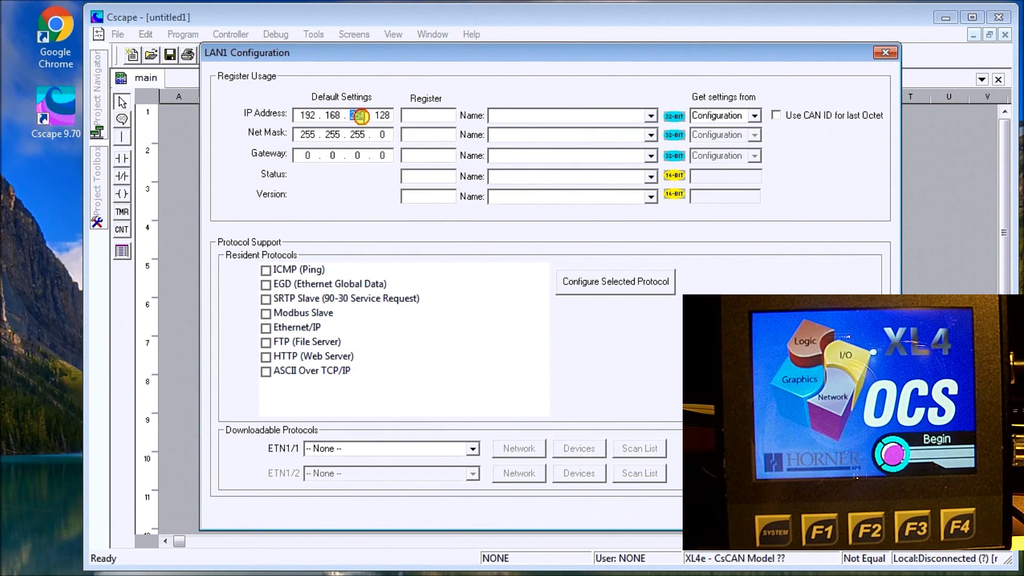
text(1)
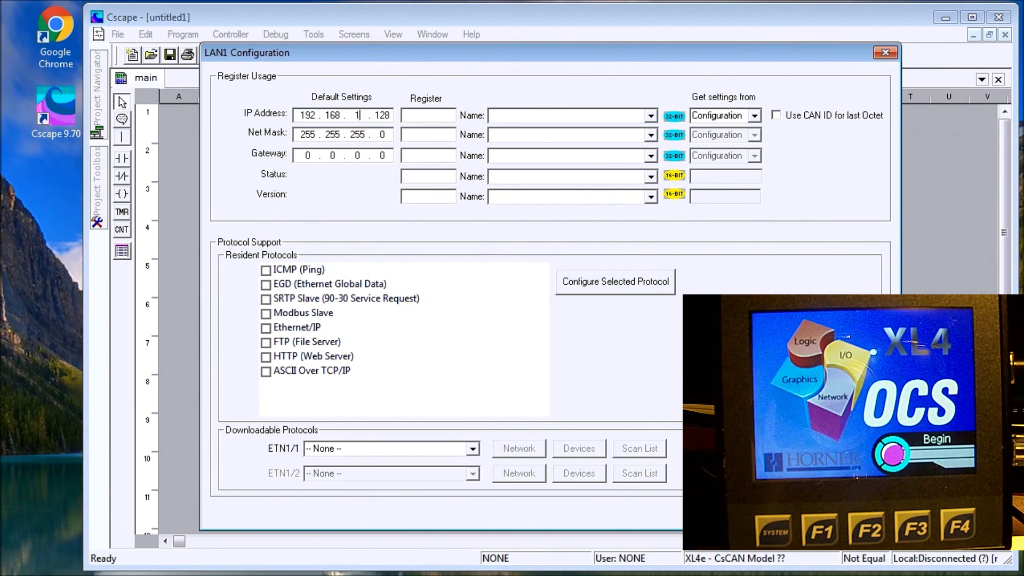
double_click(383, 115)
text(131)
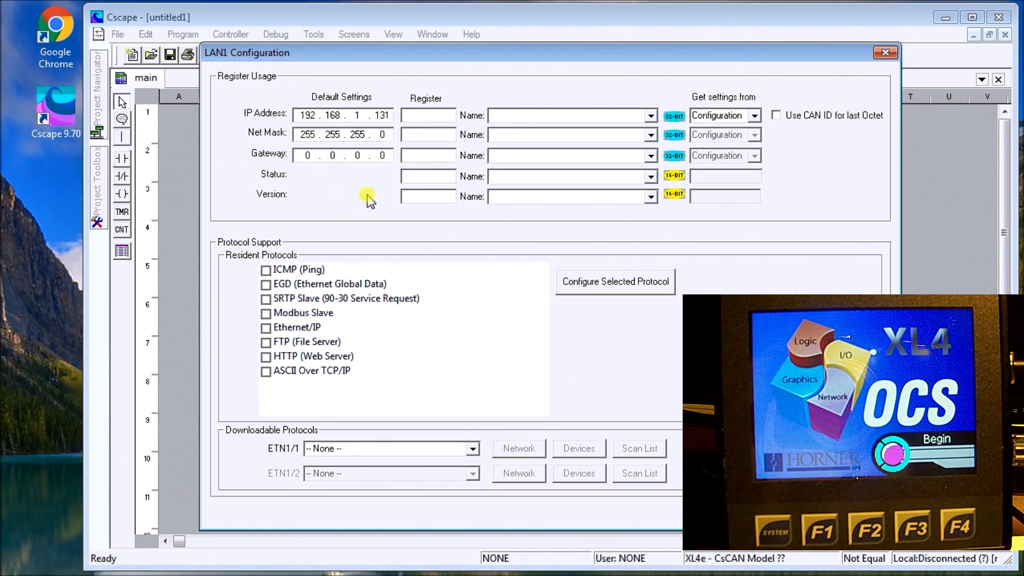
key(Return)
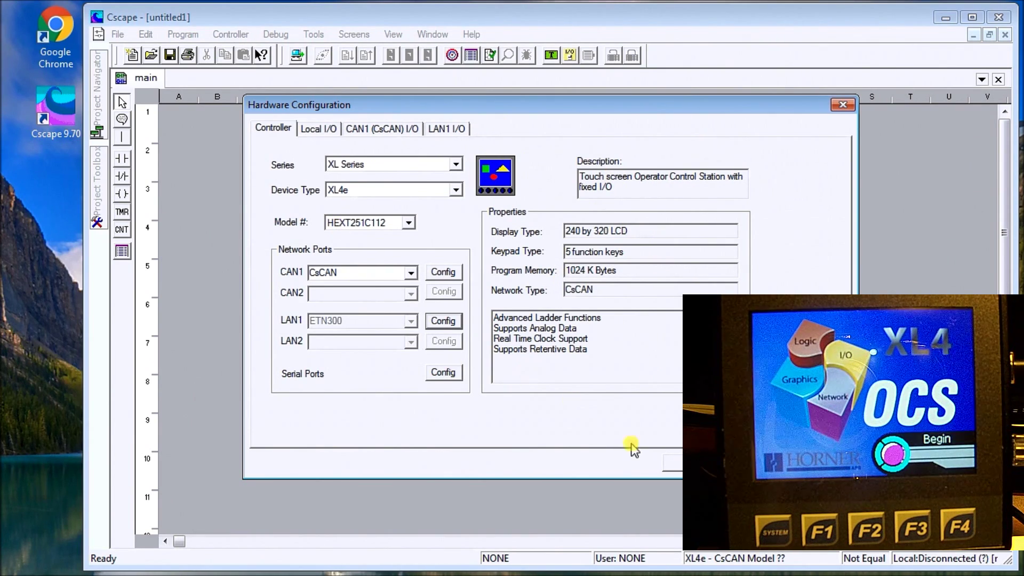
- Apply the XL4e hardware configuration, then launch Controller > Connection Wizard
click(687, 462)
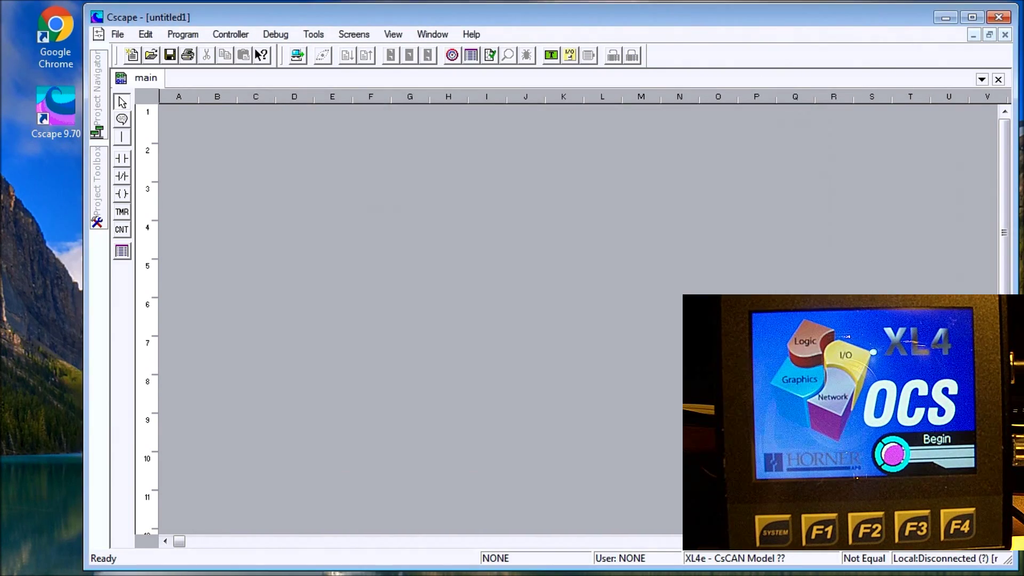
click(235, 34)
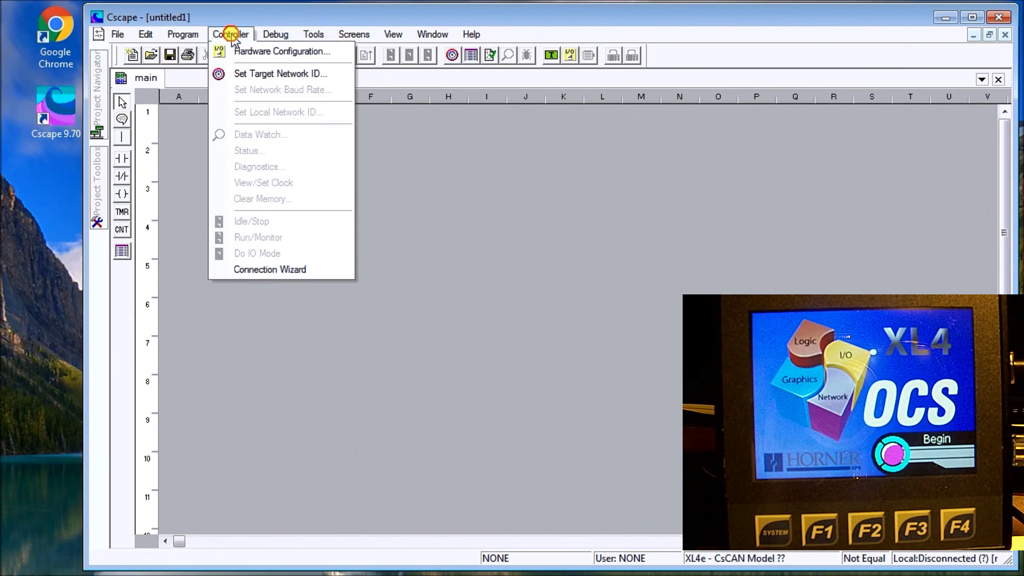
click(270, 270)
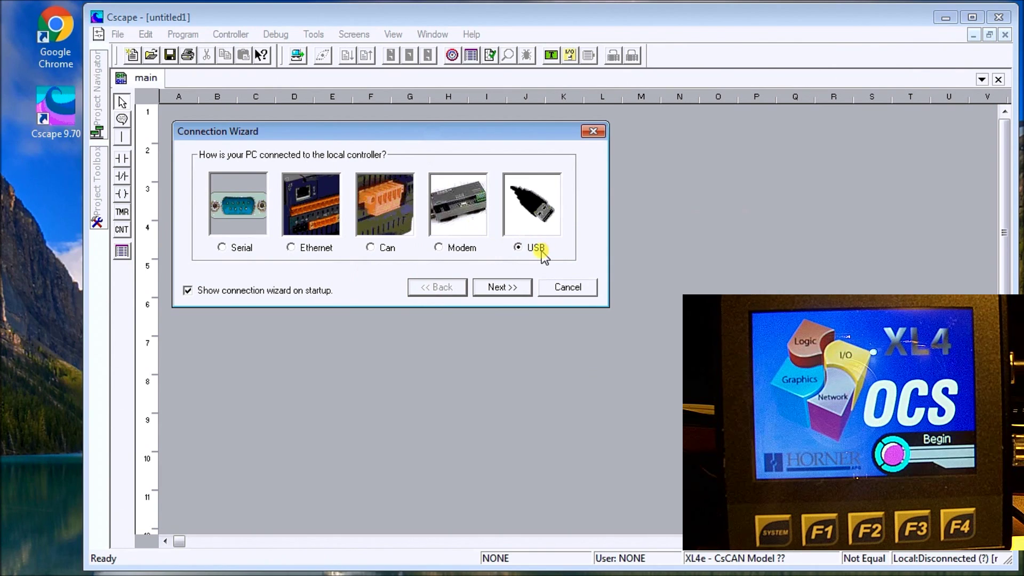
- Connect over USB, letting auto-detect find COM9, and finish the wizard
click(504, 288)
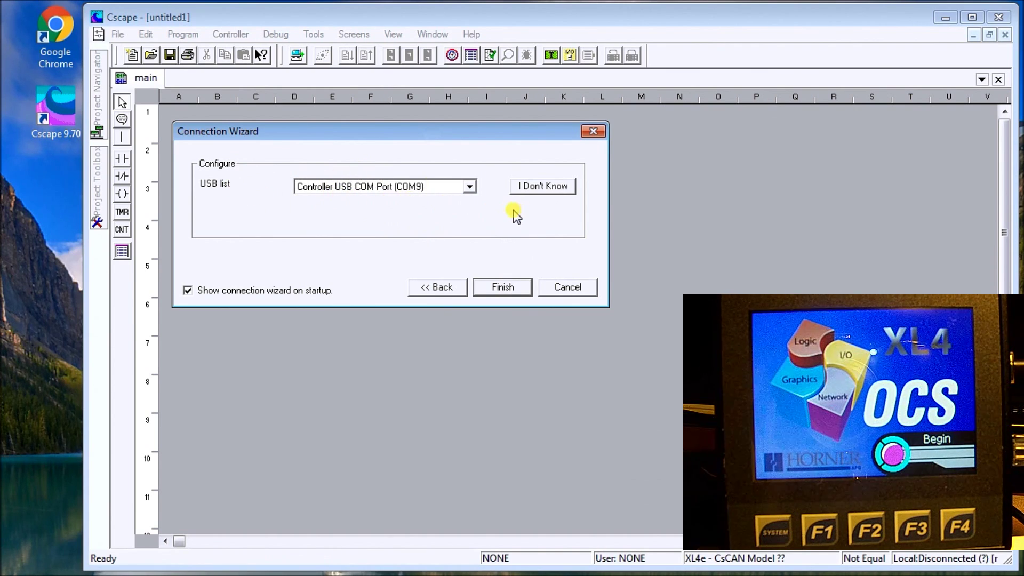
click(542, 196)
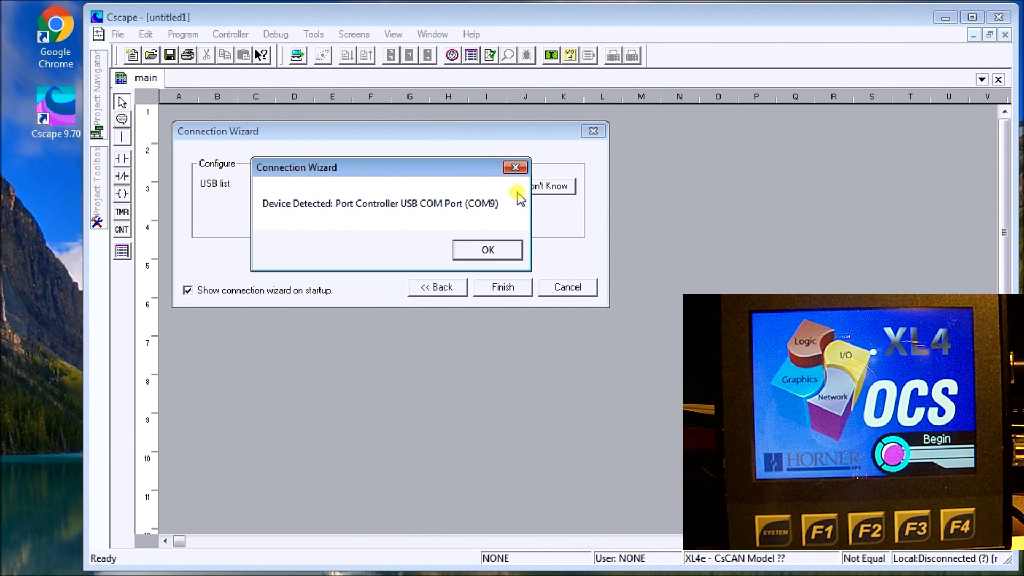
click(486, 250)
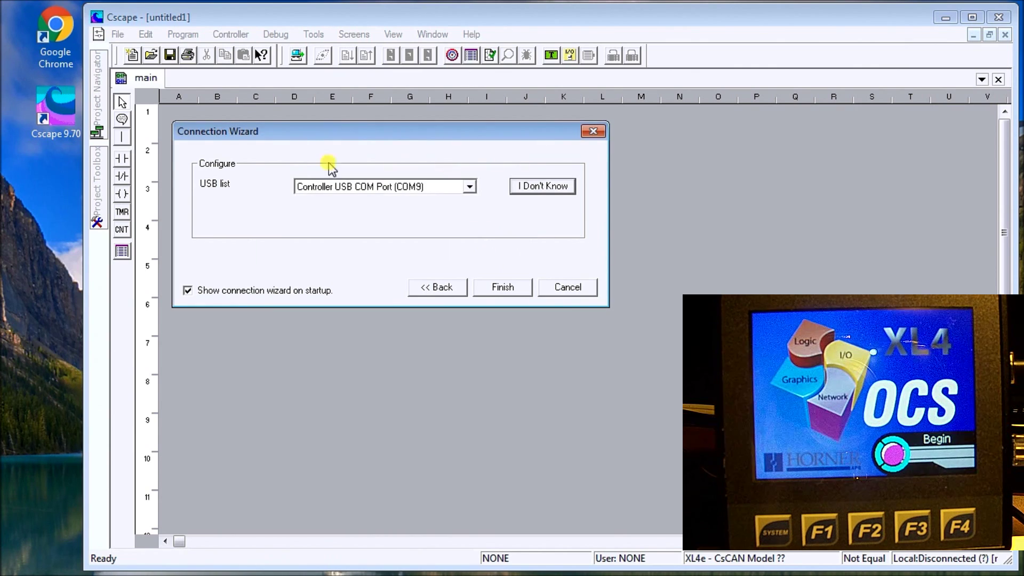
click(501, 291)
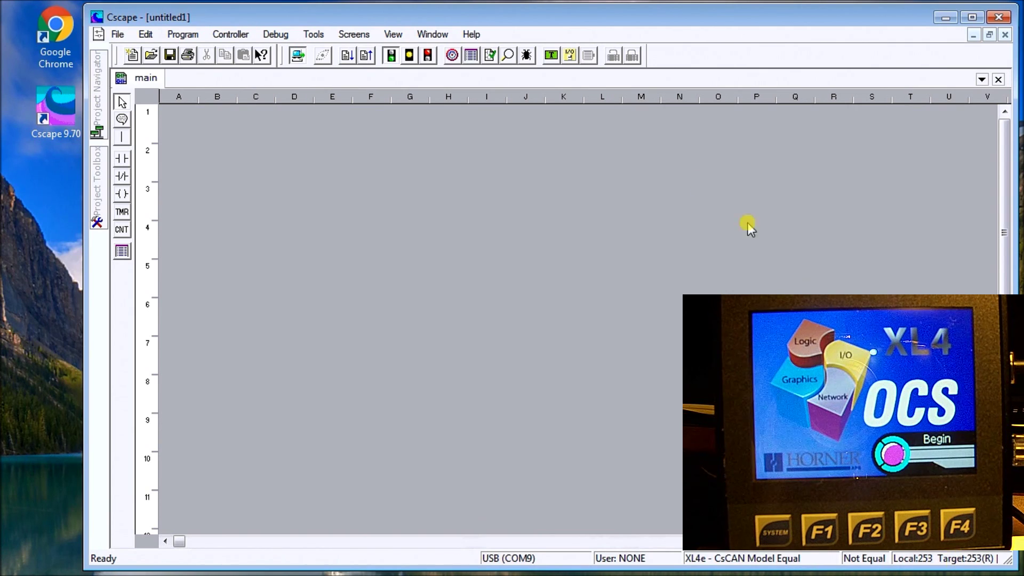
click(452, 55)
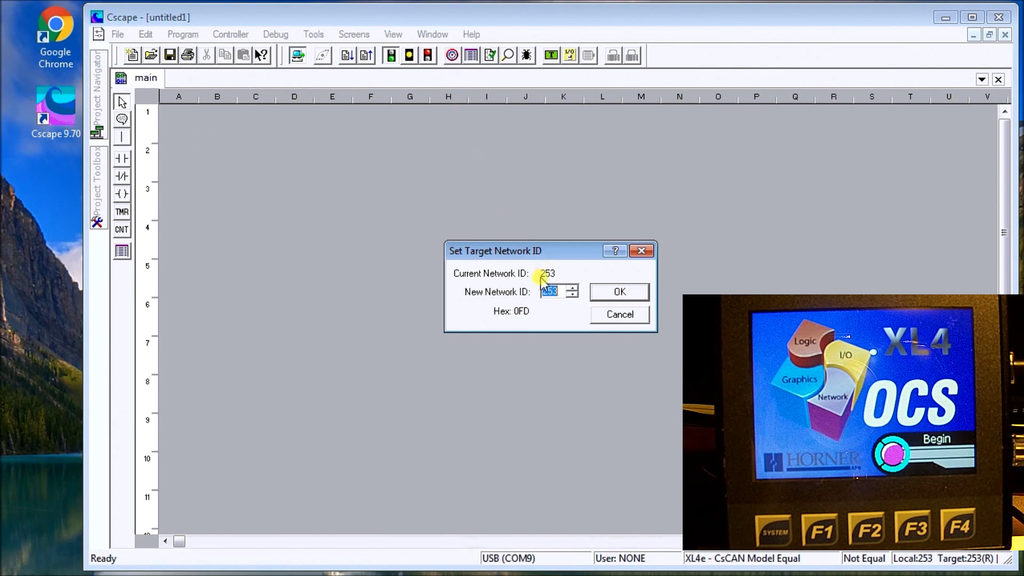
click(630, 296)
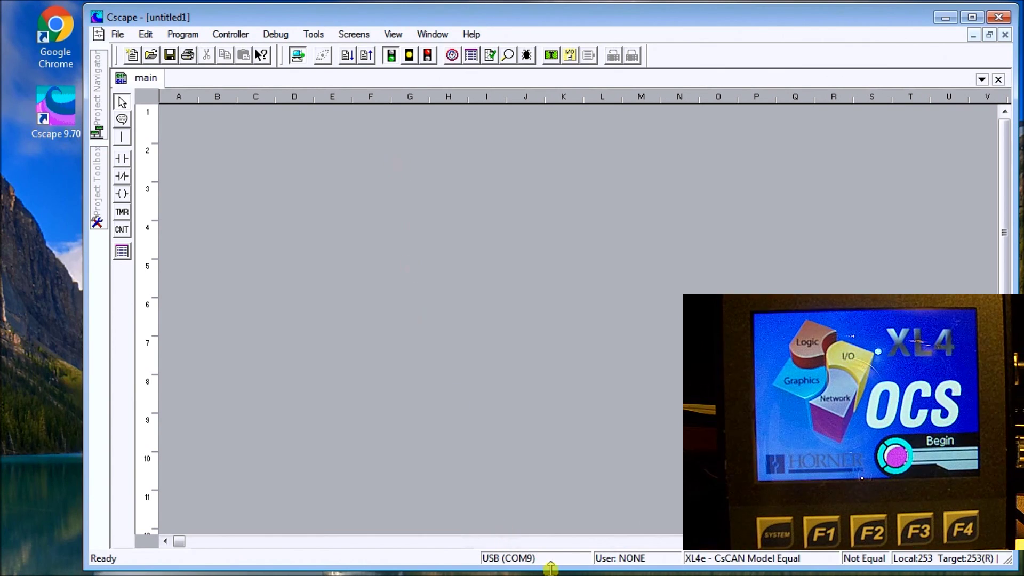
- Disconnect Cscape from the XL4e controller
click(236, 34)
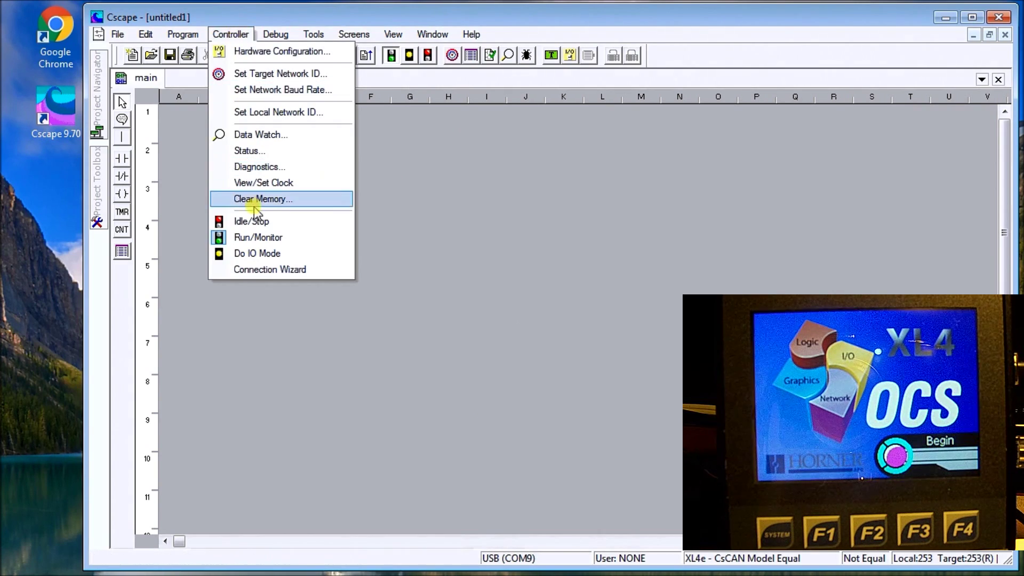
click(565, 369)
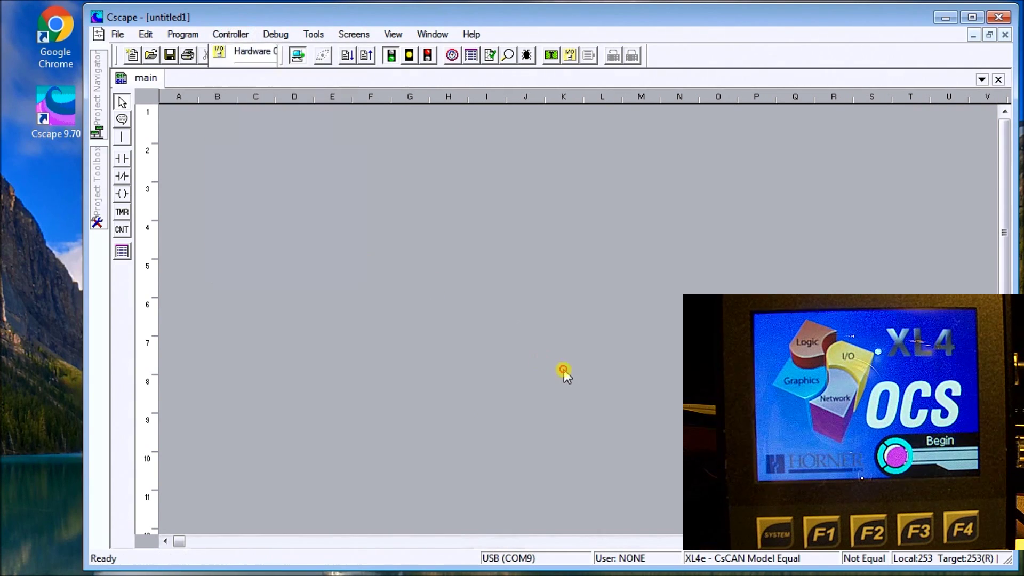
click(298, 55)
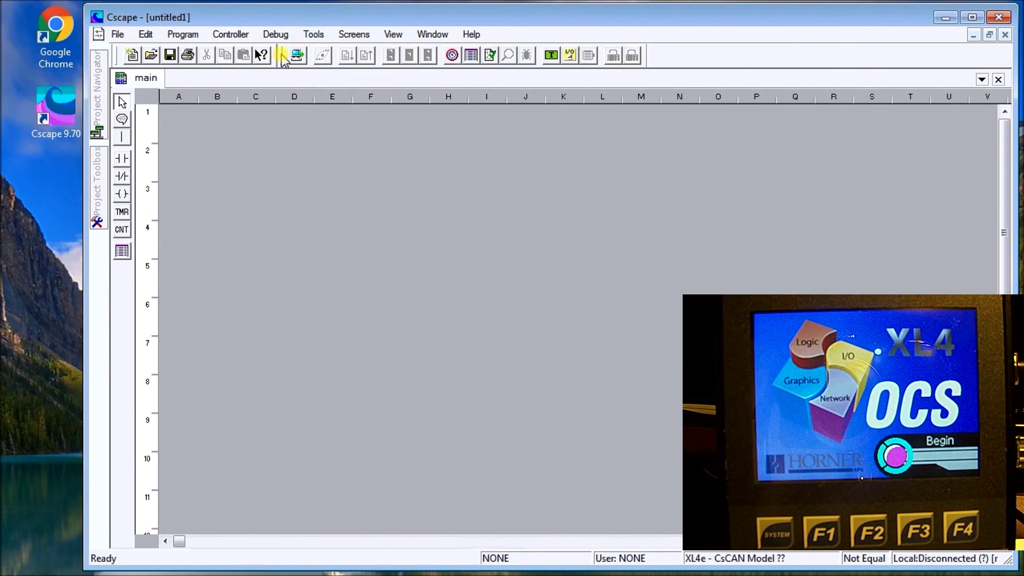
- Reconnect through the Connection Wizard using Serial, auto-detecting Port 9 (COM9)
click(237, 34)
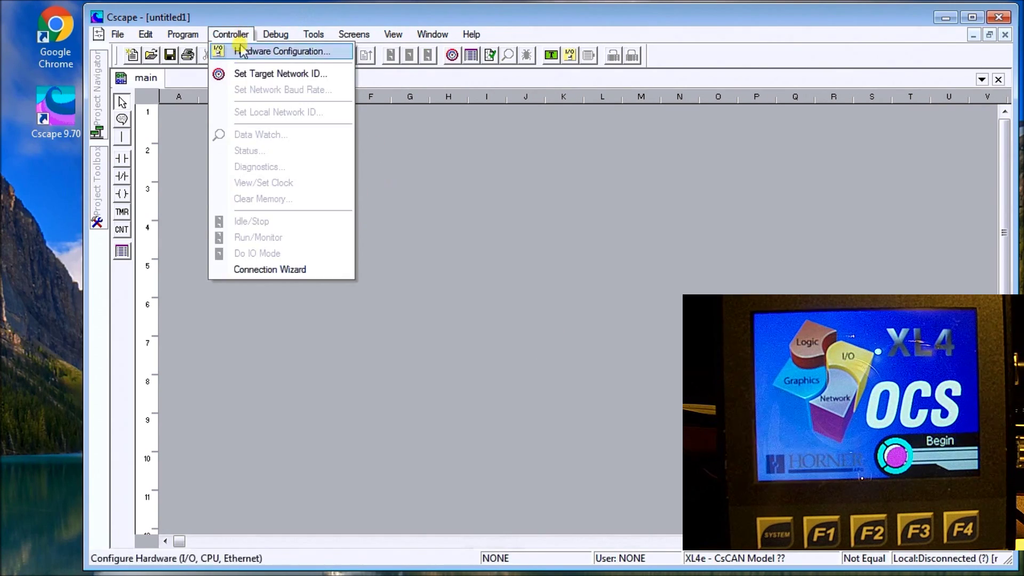
click(258, 270)
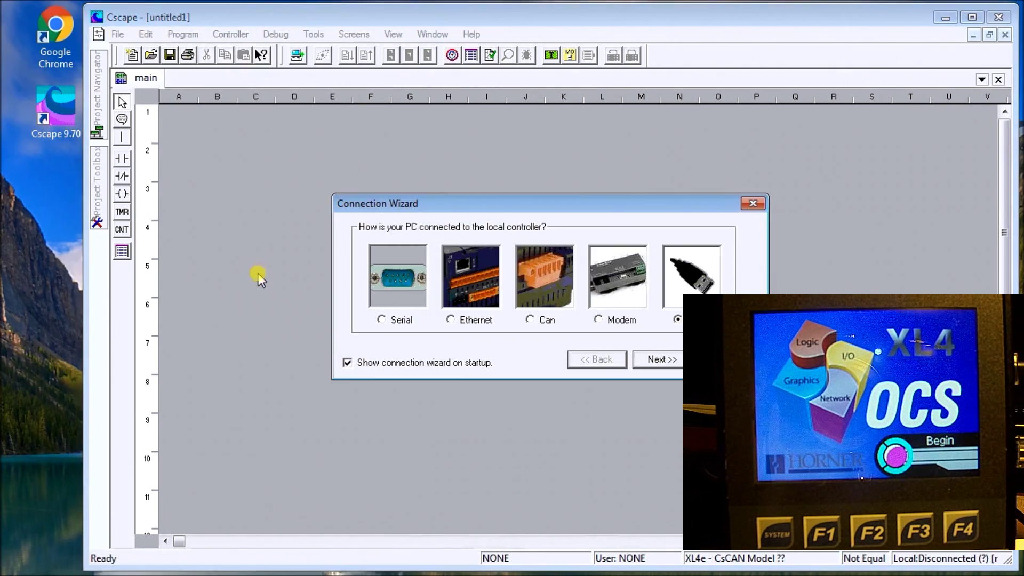
click(382, 320)
drag(462, 206, 355, 155)
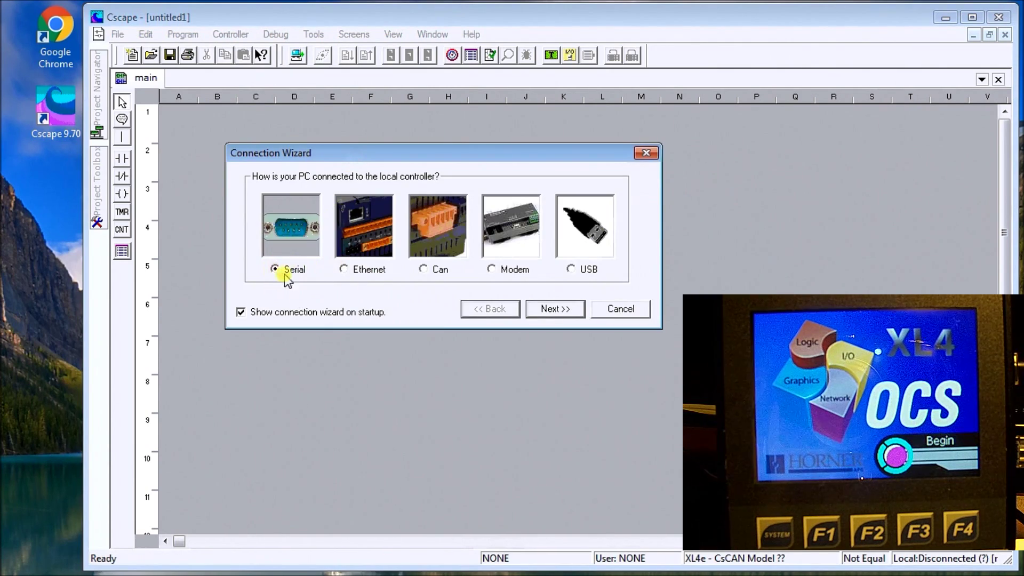
click(555, 309)
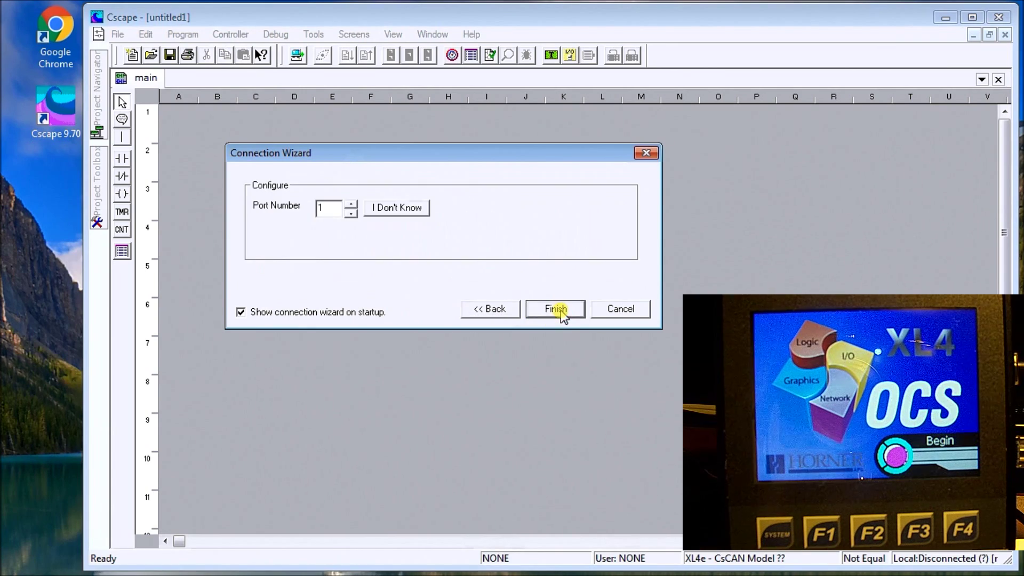
click(394, 208)
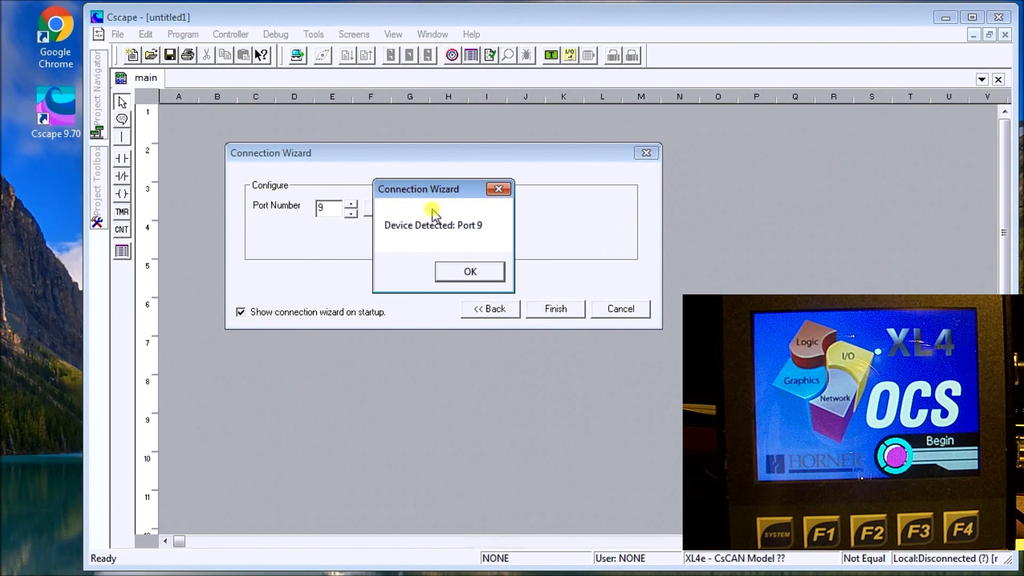
click(488, 273)
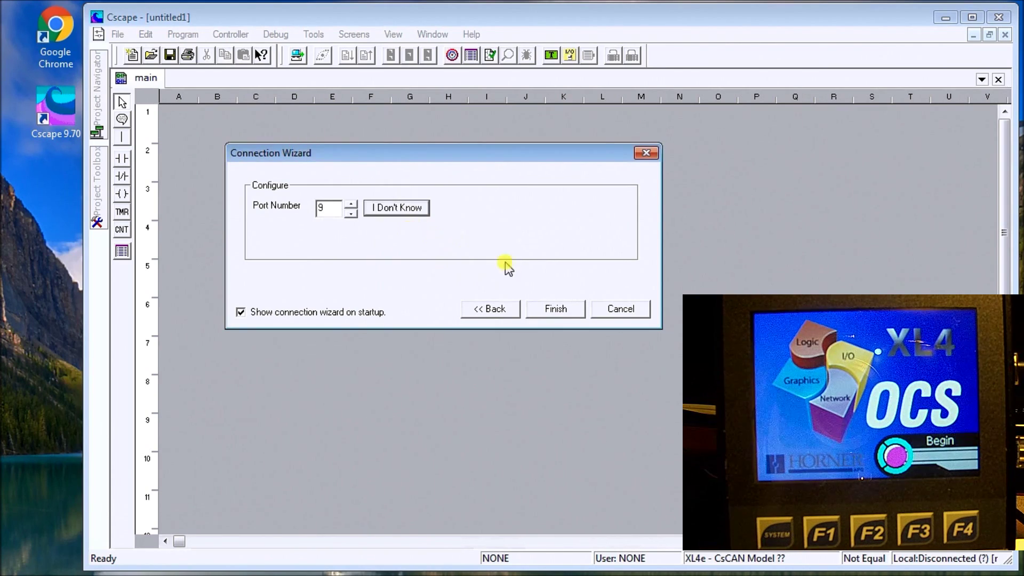
click(553, 310)
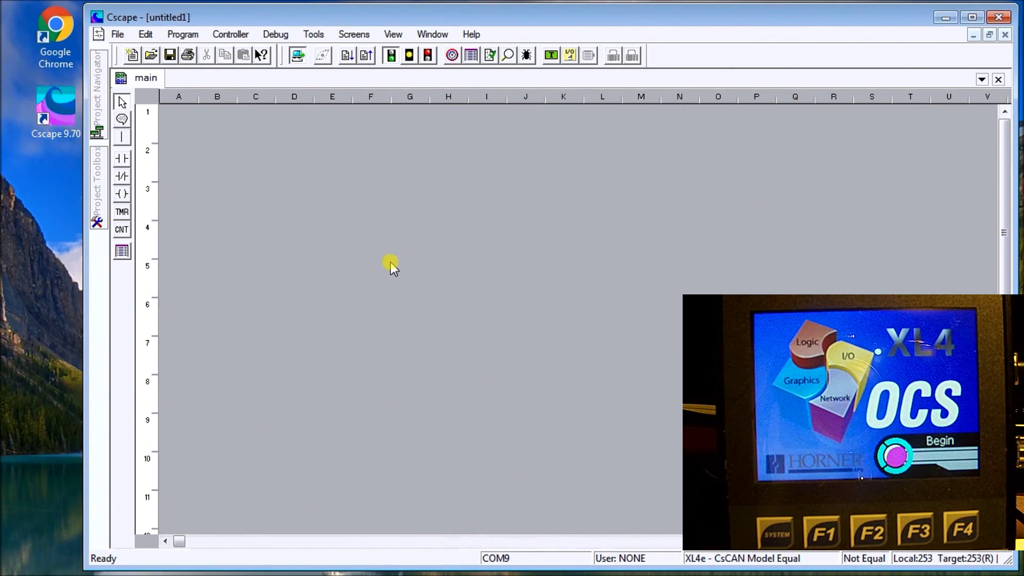
- Review Controller Status showing model HEXT251C112 in Run mode, then close it
click(237, 36)
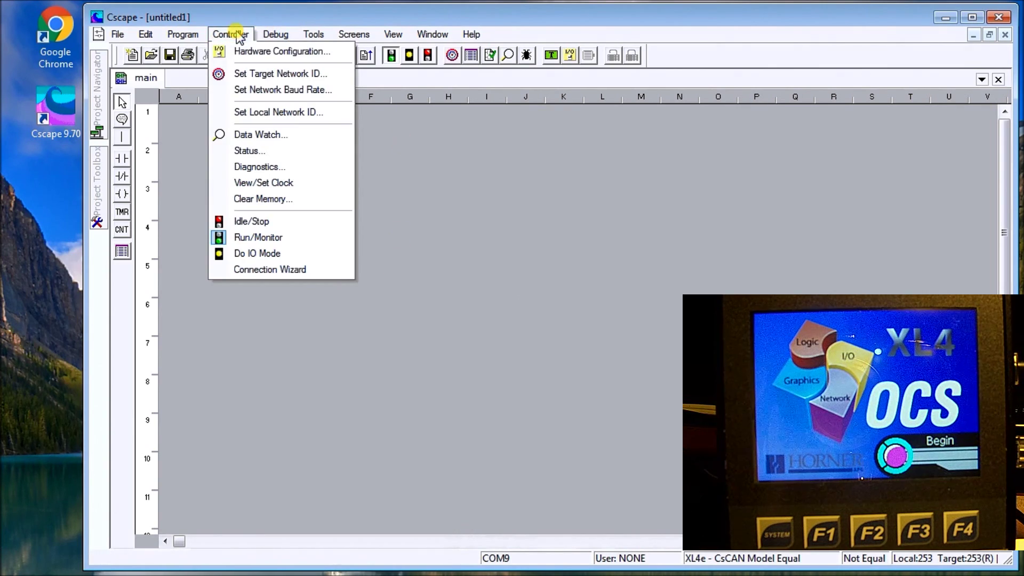
click(254, 151)
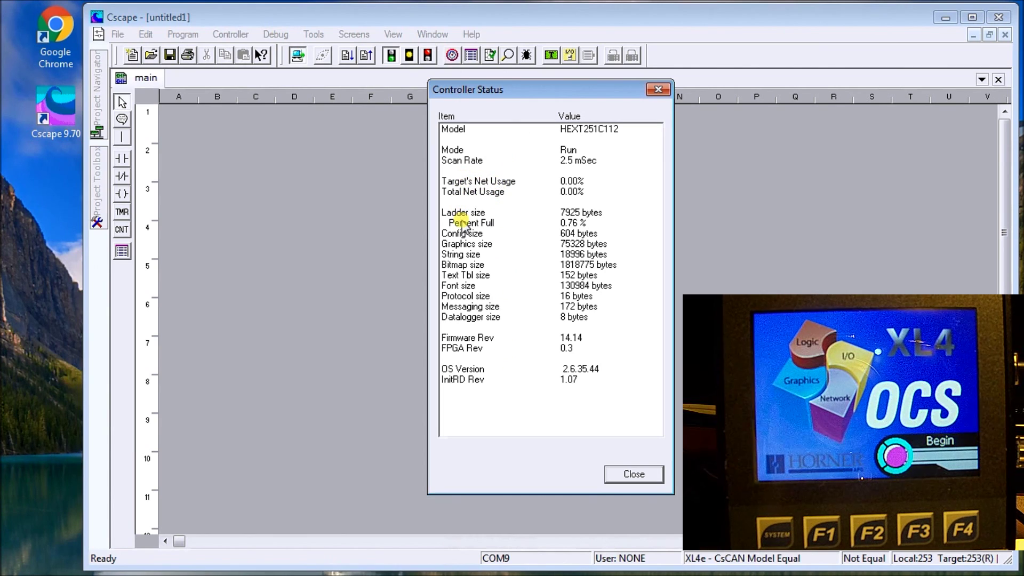
click(618, 474)
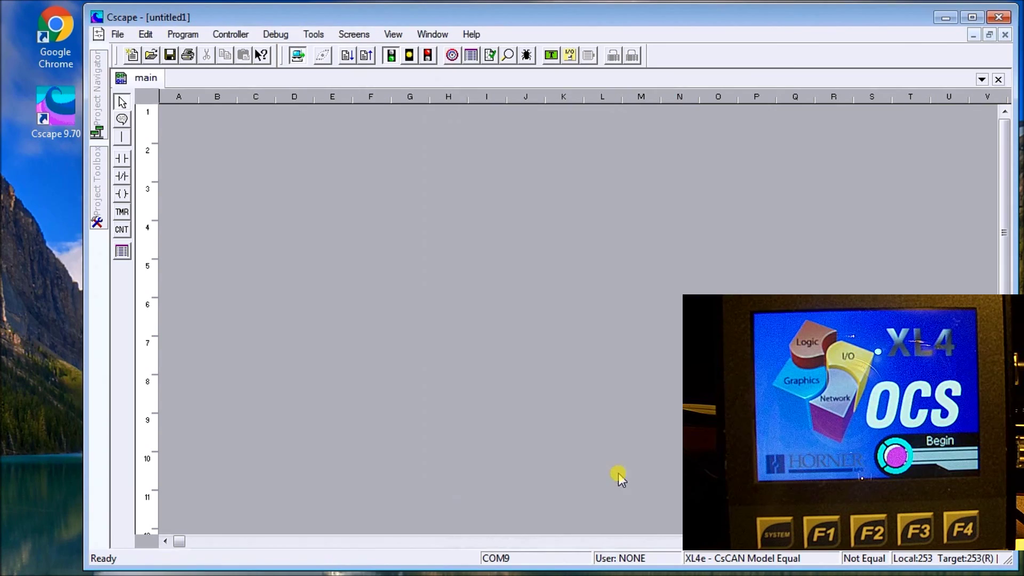
- Drop the serial link and launch the Connection Wizard
click(297, 56)
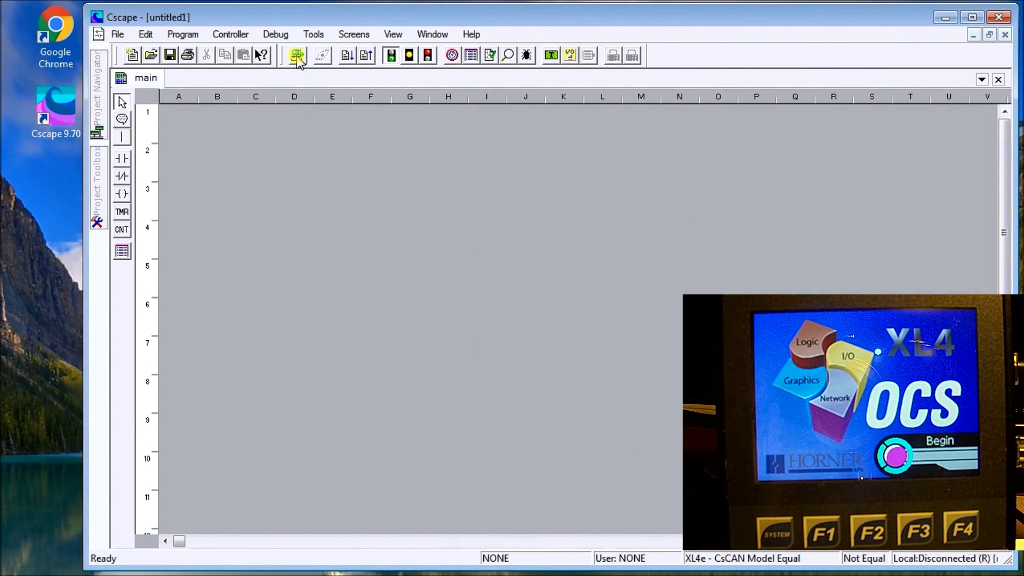
click(232, 34)
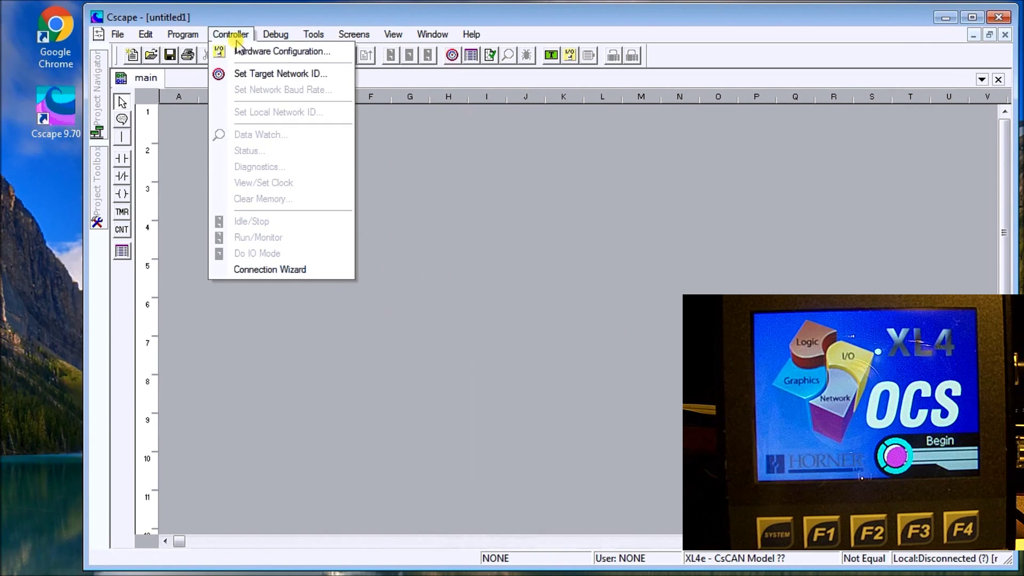
click(267, 269)
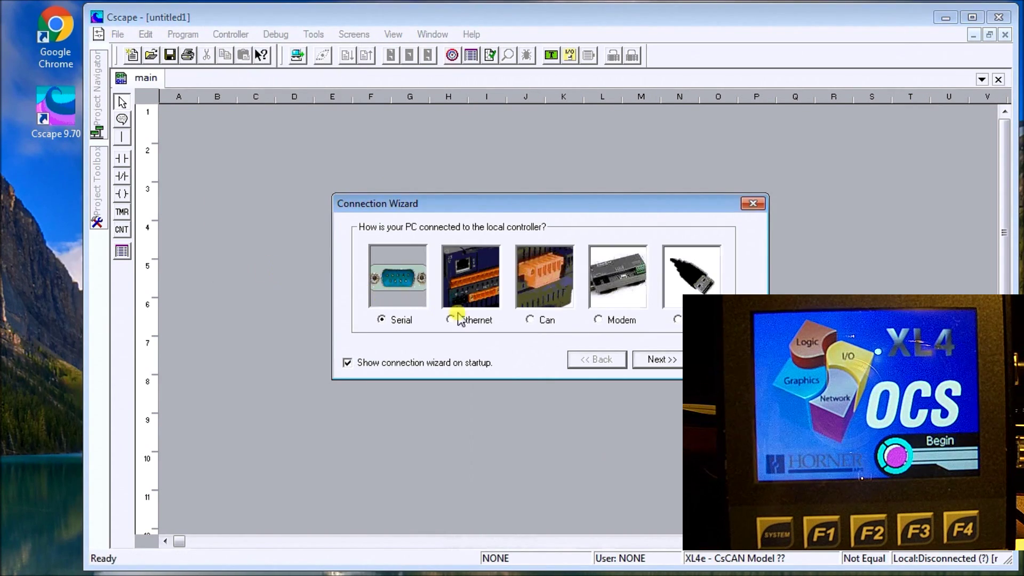
drag(489, 202, 346, 117)
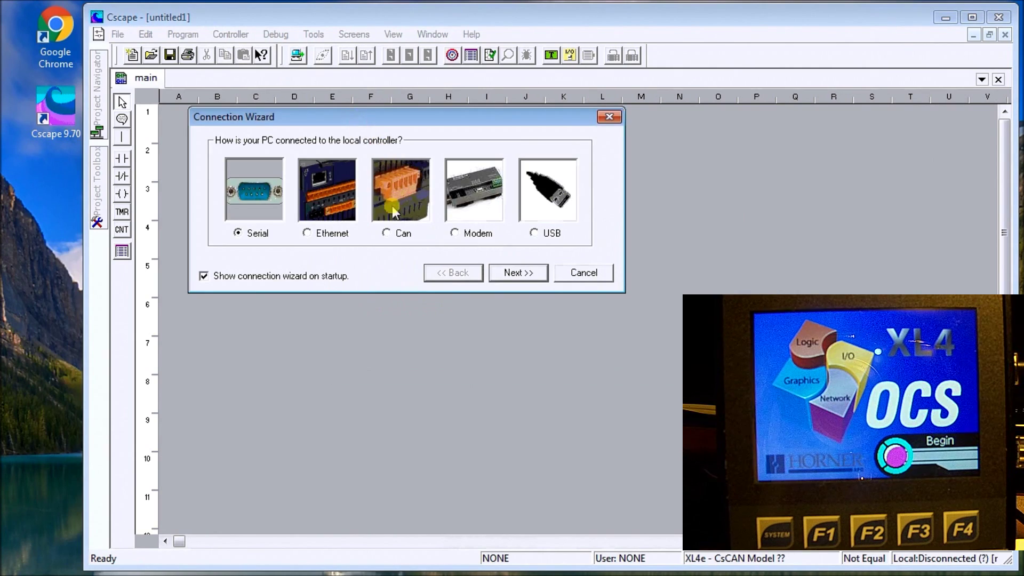
- Fill in Ethernet at 192.168.1.131, port 18501, then cancel the wizard
click(327, 234)
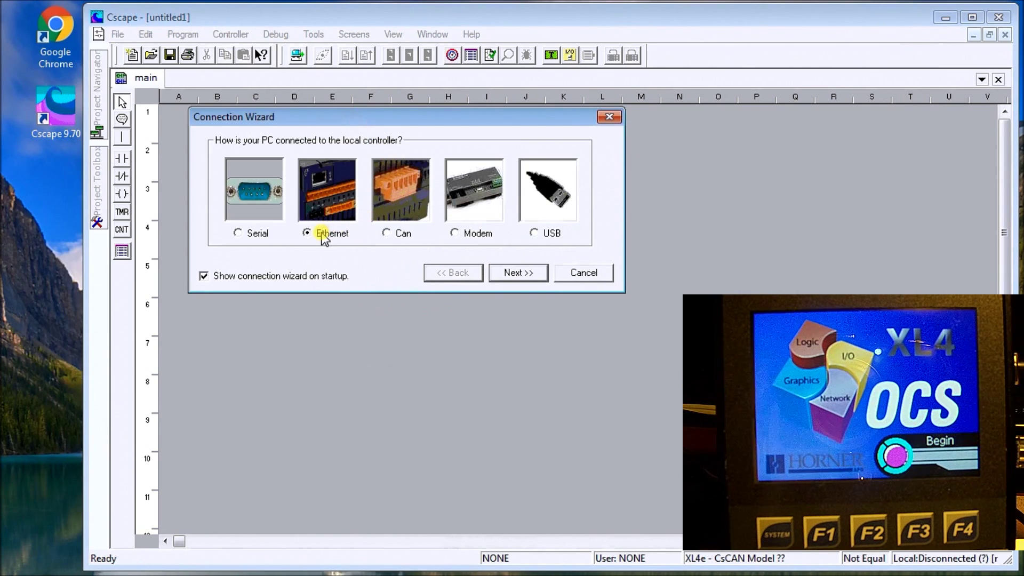
click(521, 274)
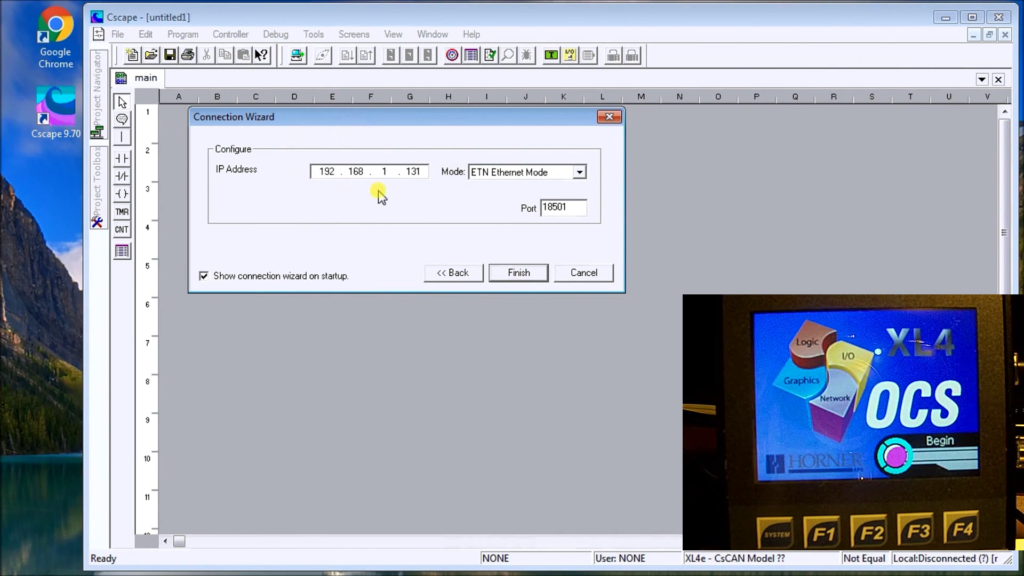
click(519, 274)
click(582, 273)
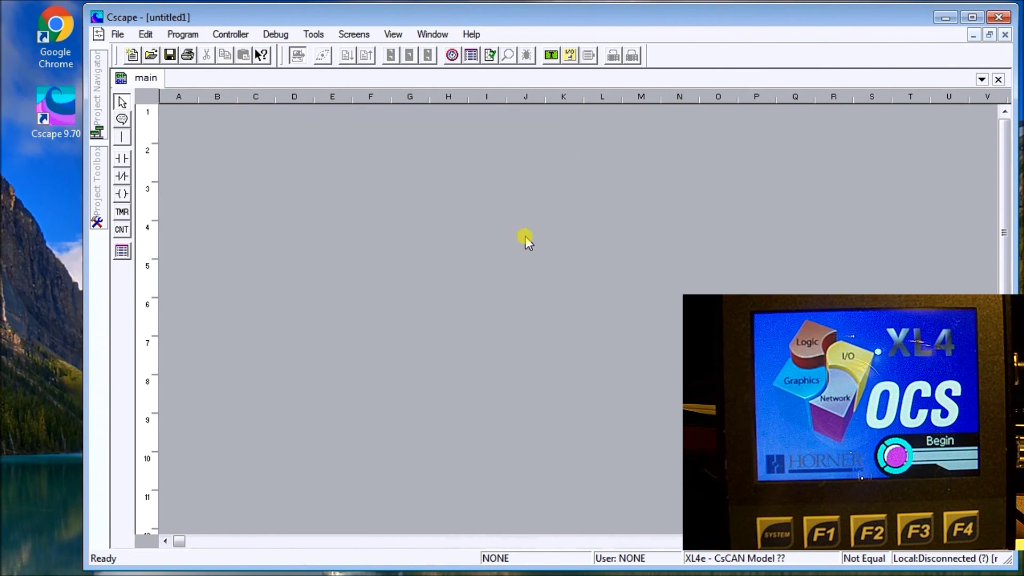
- Rerun the Connection Wizard for Ethernet at 192.168.1.131, port 18501, and finish
click(229, 35)
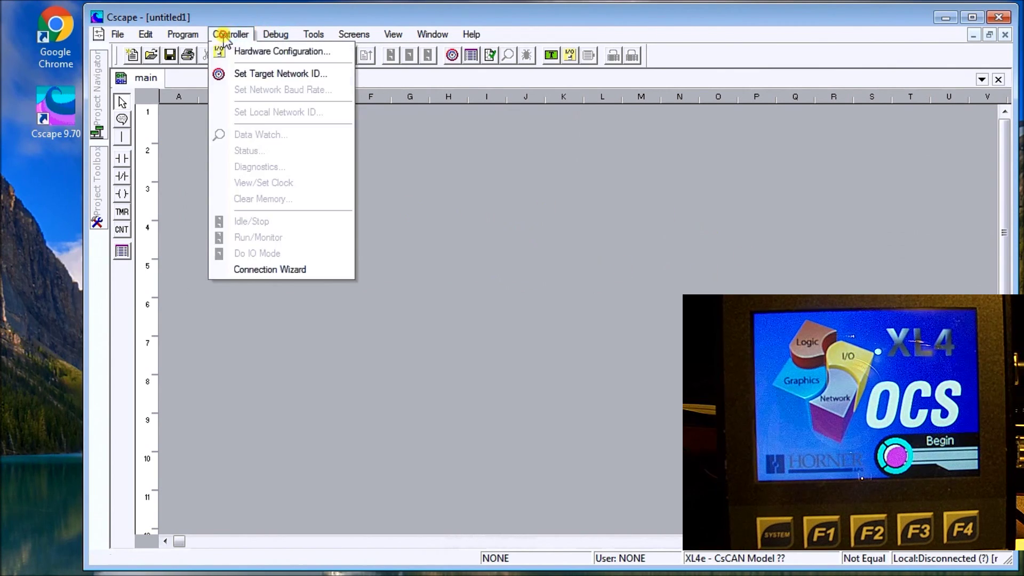
click(277, 269)
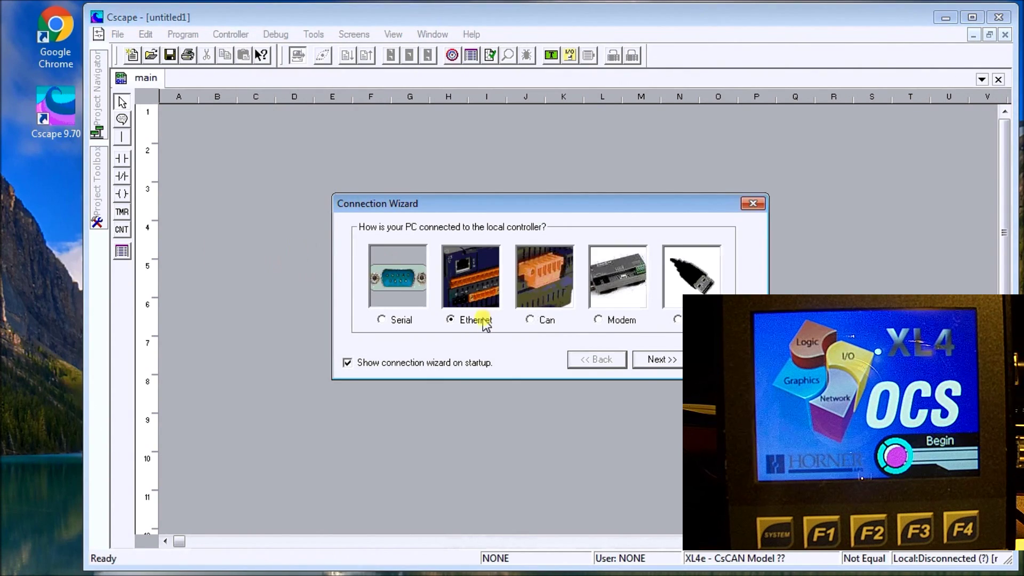
click(671, 360)
drag(587, 209, 447, 154)
click(519, 310)
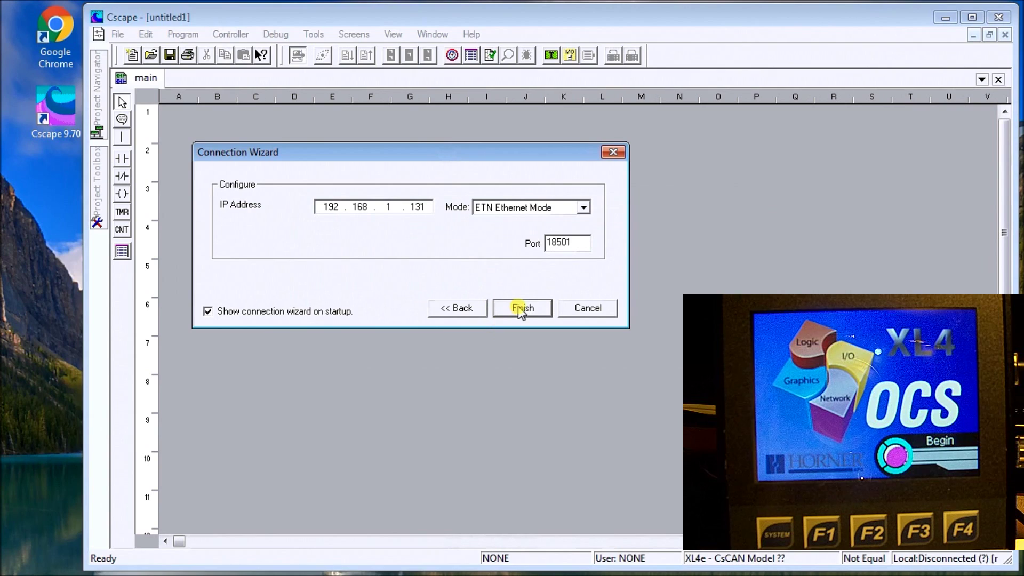